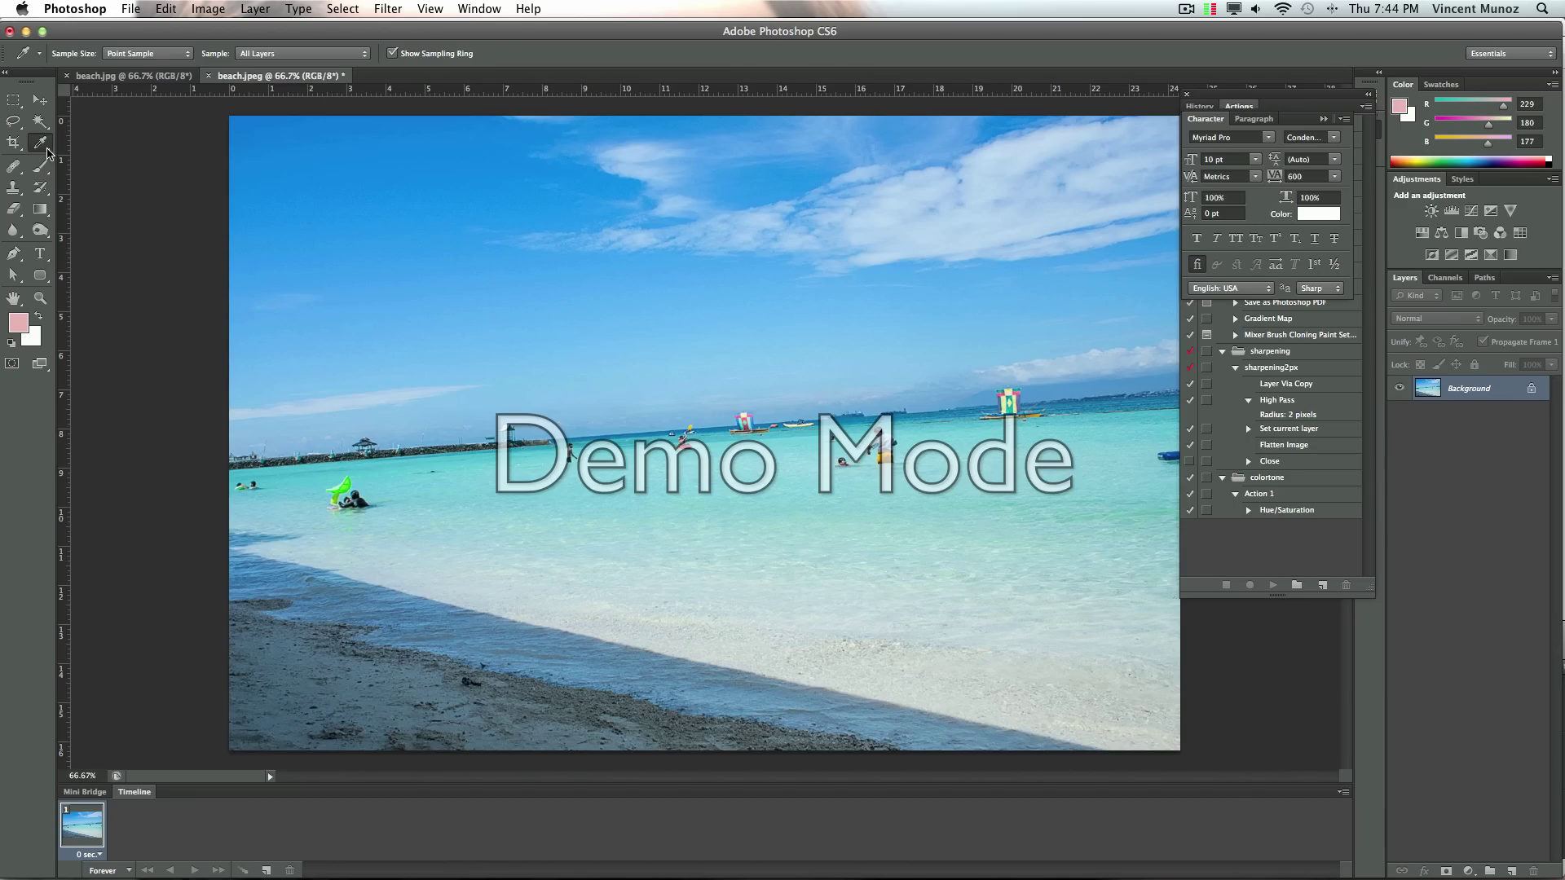
# Step: Drag the Ruler Tool along the beach horizon to measure its tilt of about 4.3°
pyautogui.rightClick(42, 148)
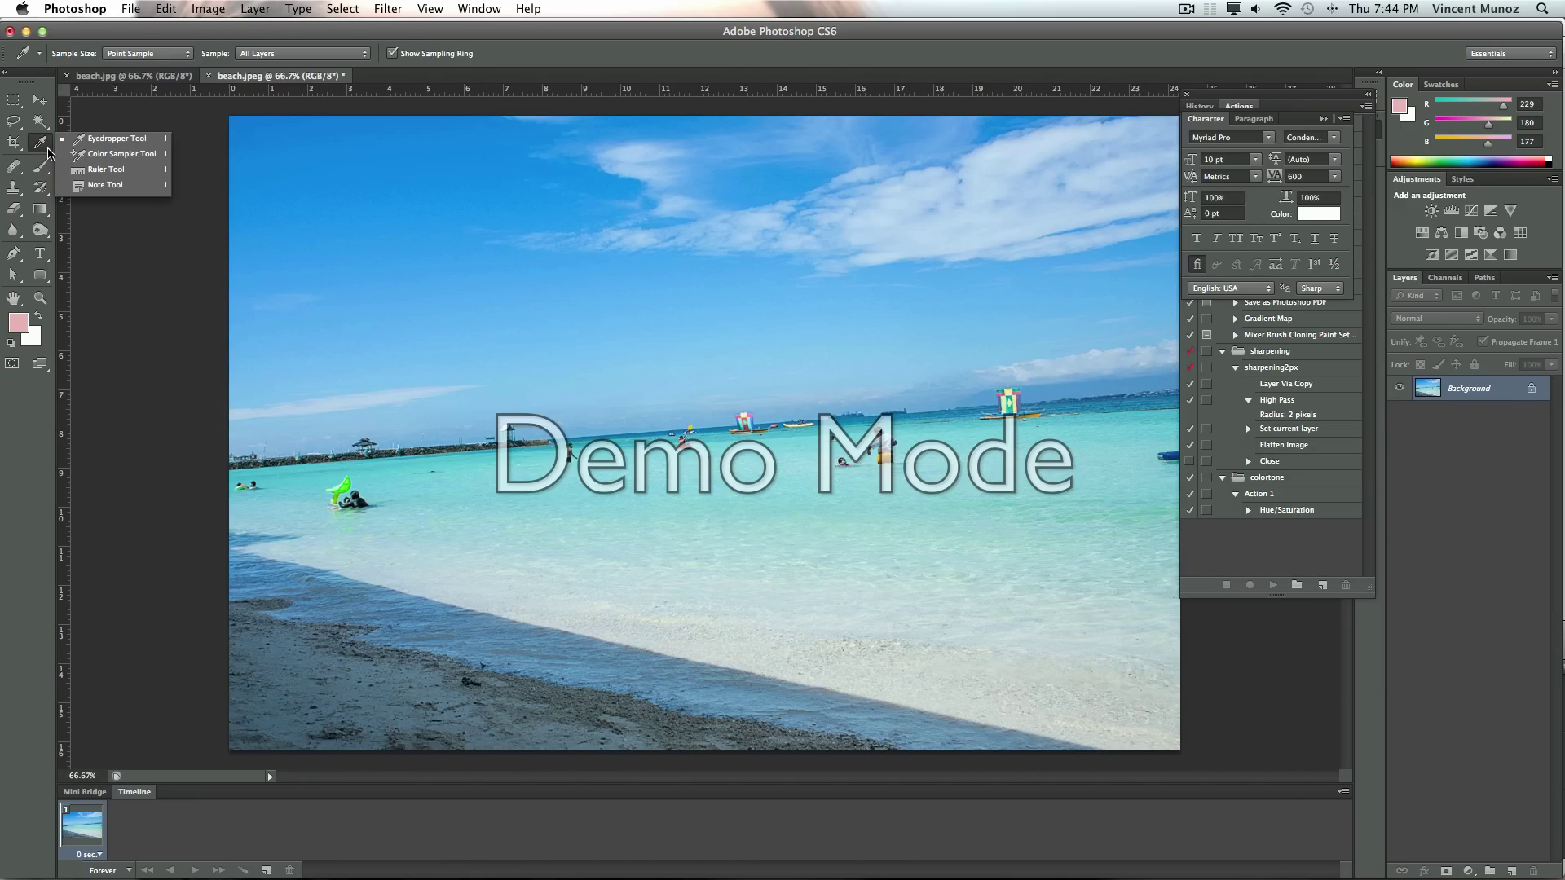
pyautogui.click(94, 172)
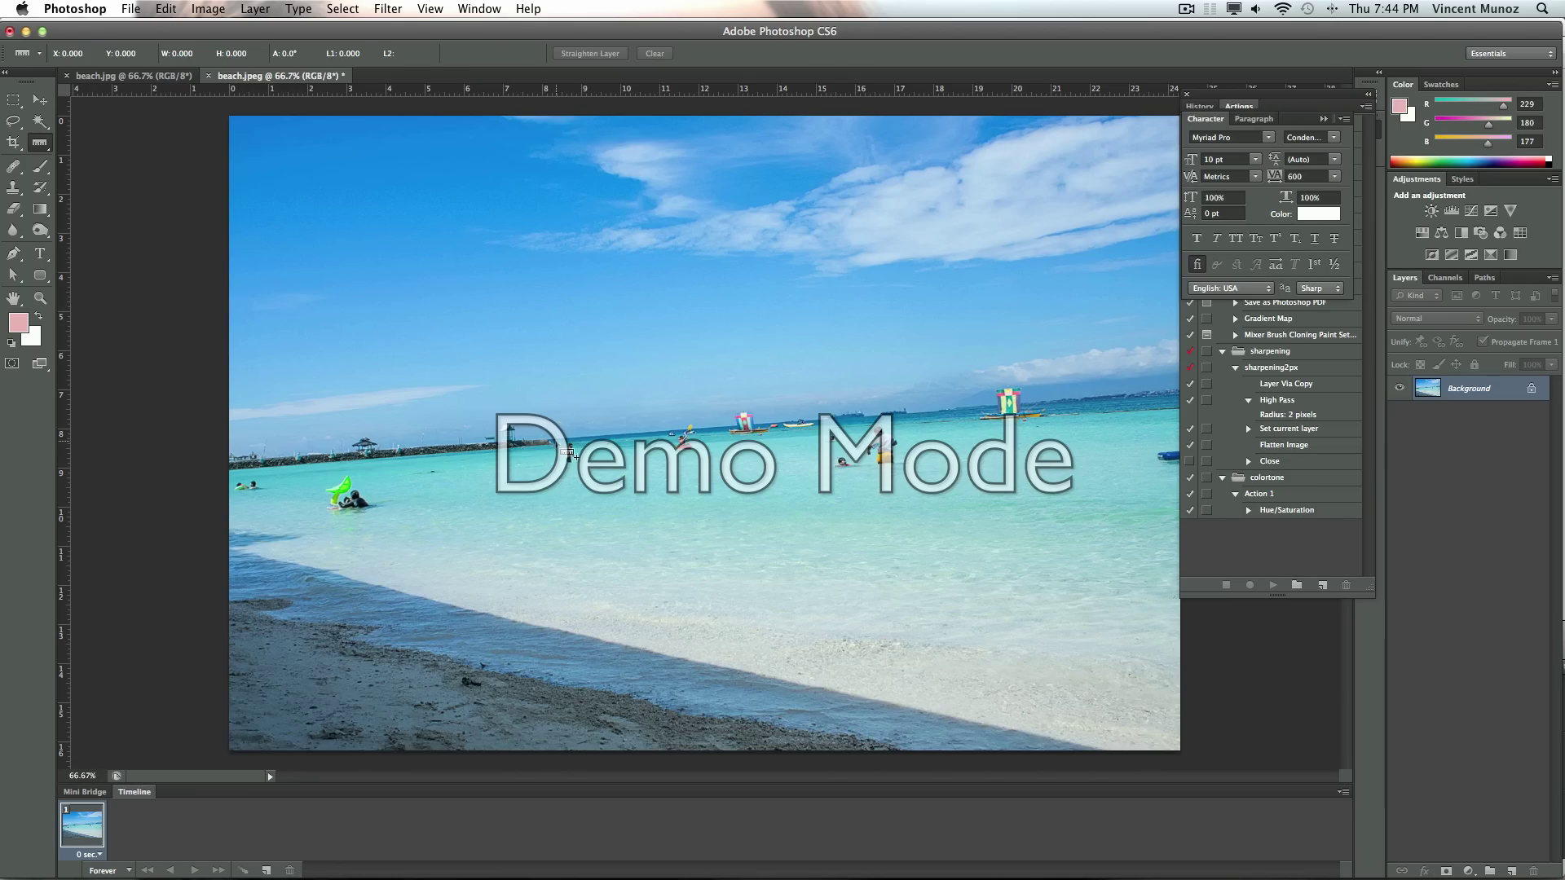
pyautogui.moveTo(563, 450)
pyautogui.mouseDown()
pyautogui.moveTo(1007, 367)
pyautogui.moveTo(1075, 286)
pyautogui.moveTo(1131, 394)
pyautogui.mouseUp()
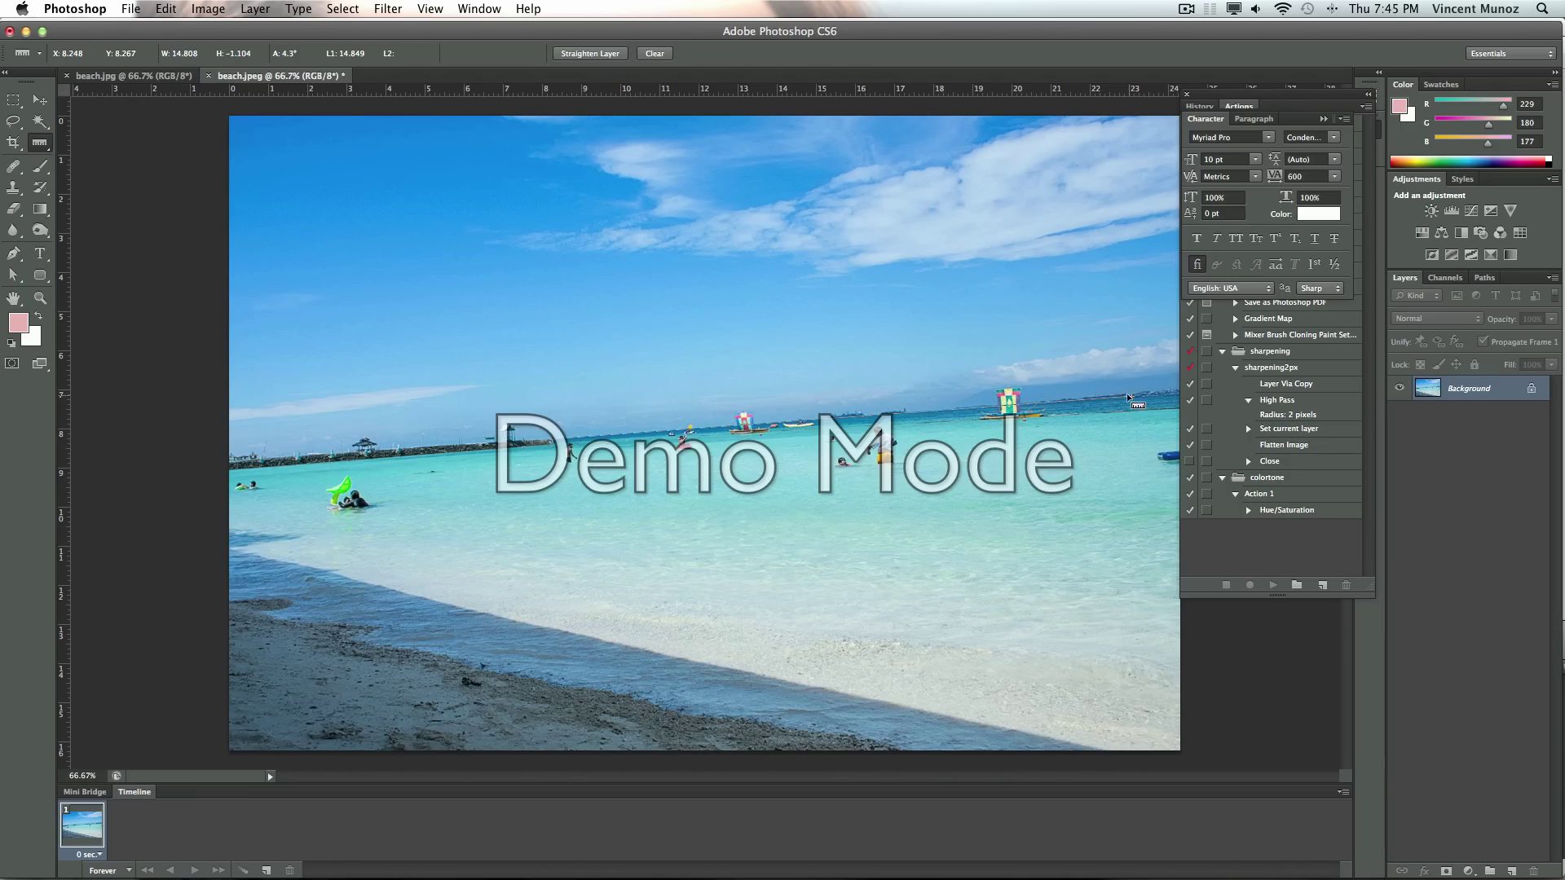
# Step: Apply an Arbitrary image rotation of 4.26° clockwise to the beach photo
pyautogui.click(209, 9)
pyautogui.moveTo(244, 184)
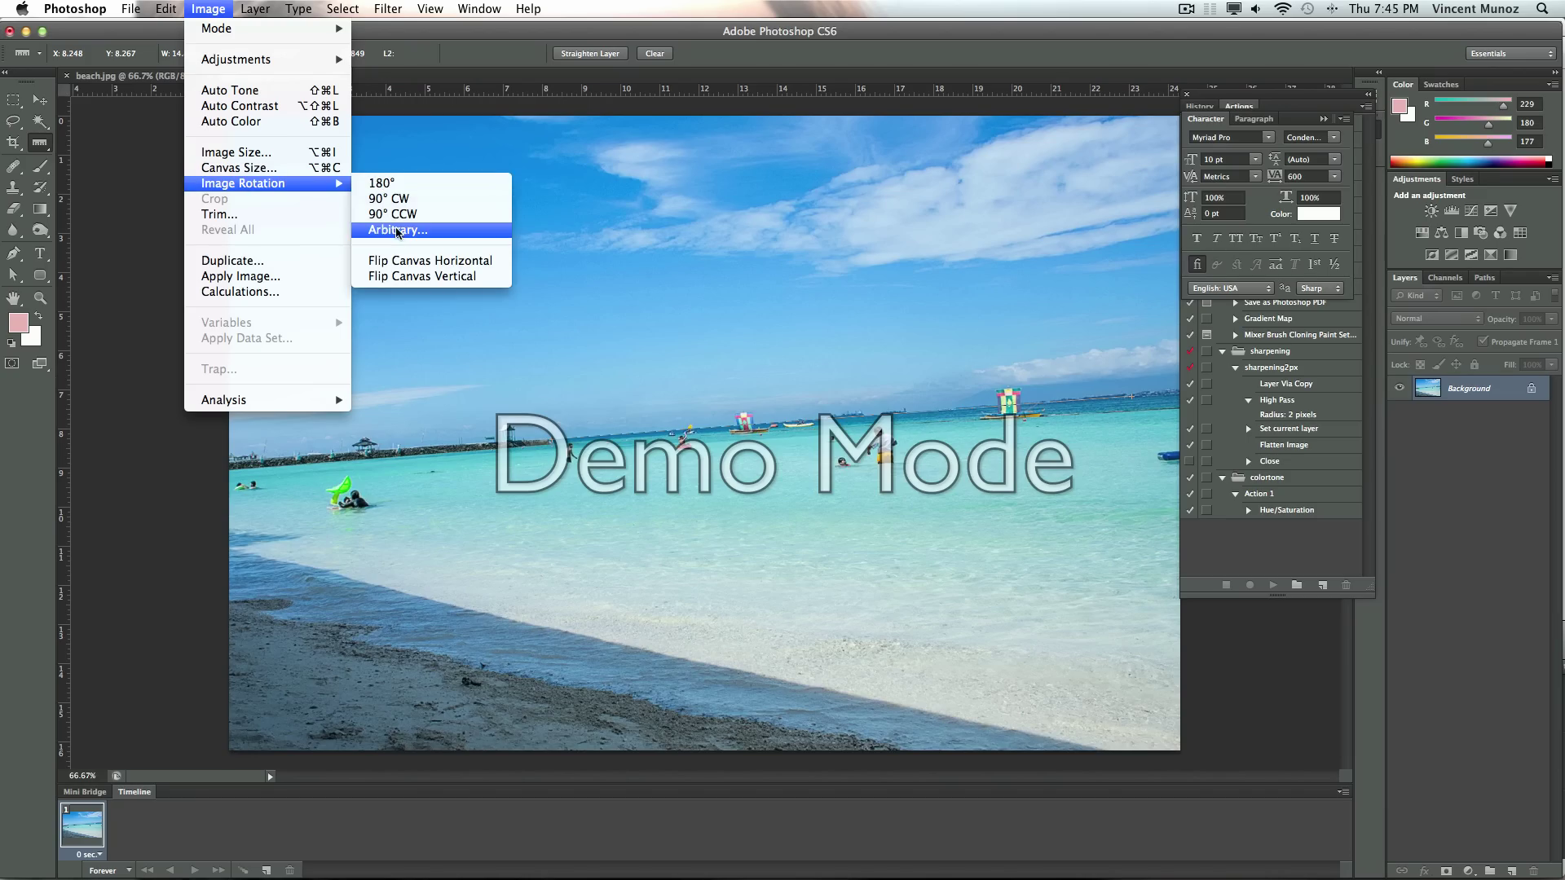
pyautogui.click(397, 231)
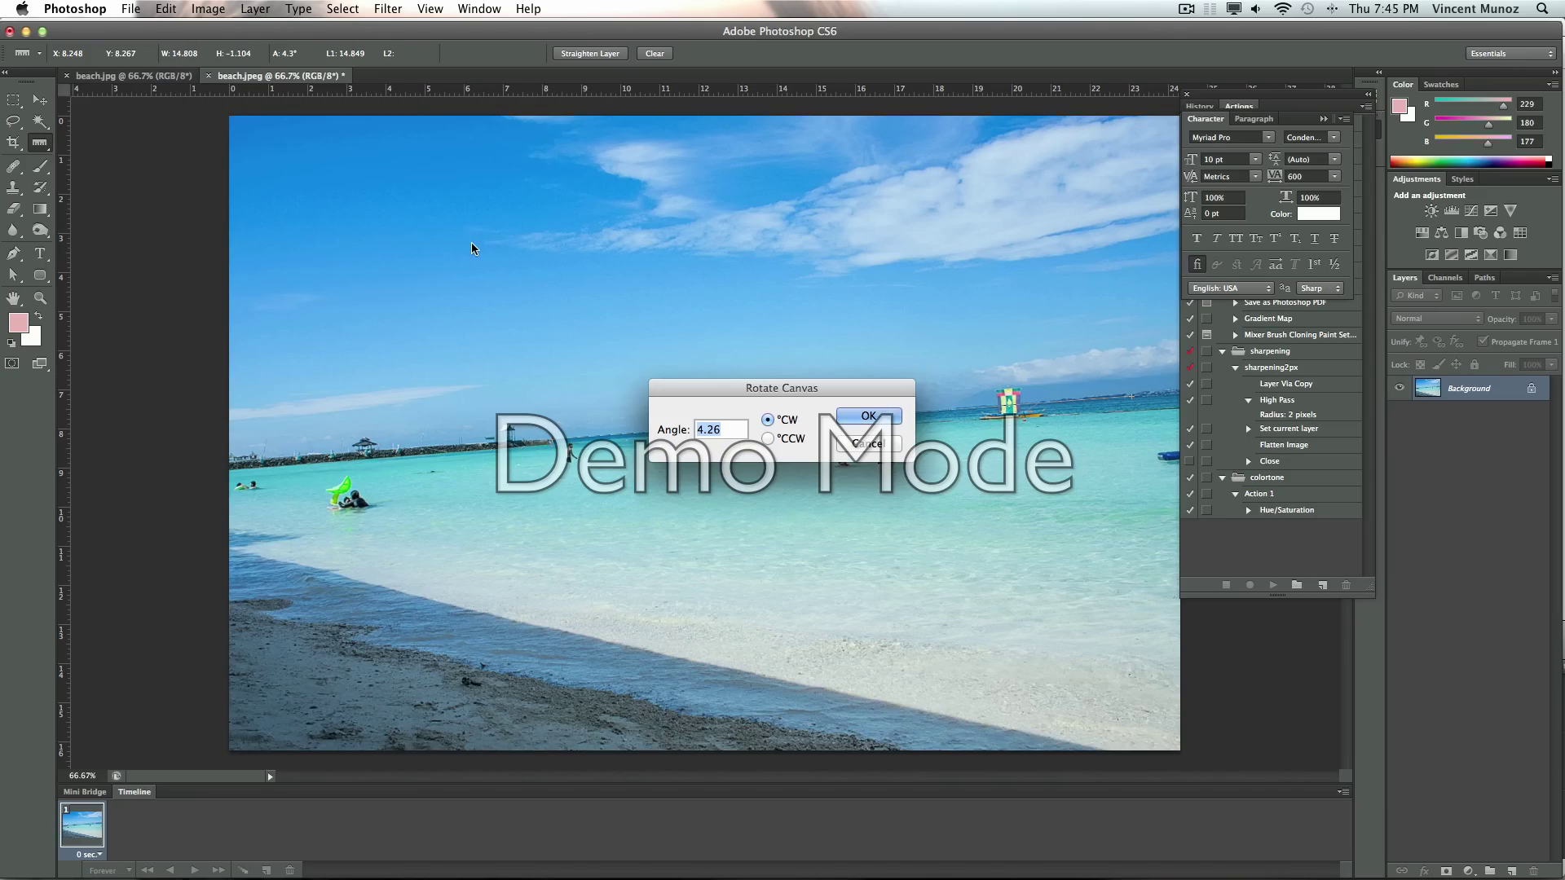
pyautogui.click(868, 419)
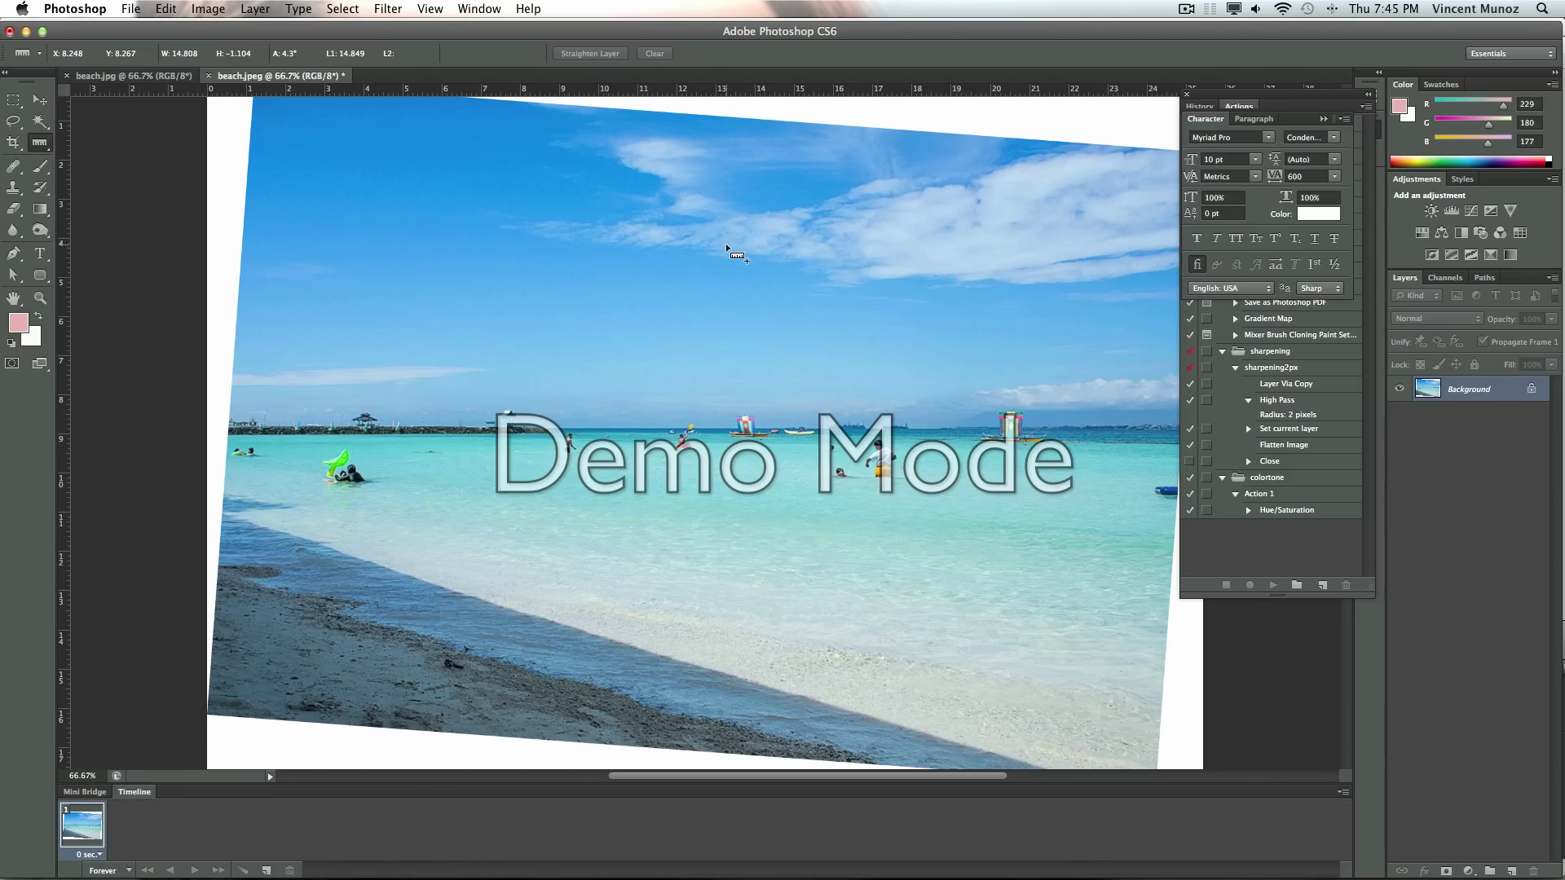
# Step: Add vertical and horizontal guides and marquee-select the photo area free of white corners
pyautogui.click(17, 101)
pyautogui.moveTo(64, 218); pyautogui.dragTo(257, 252)
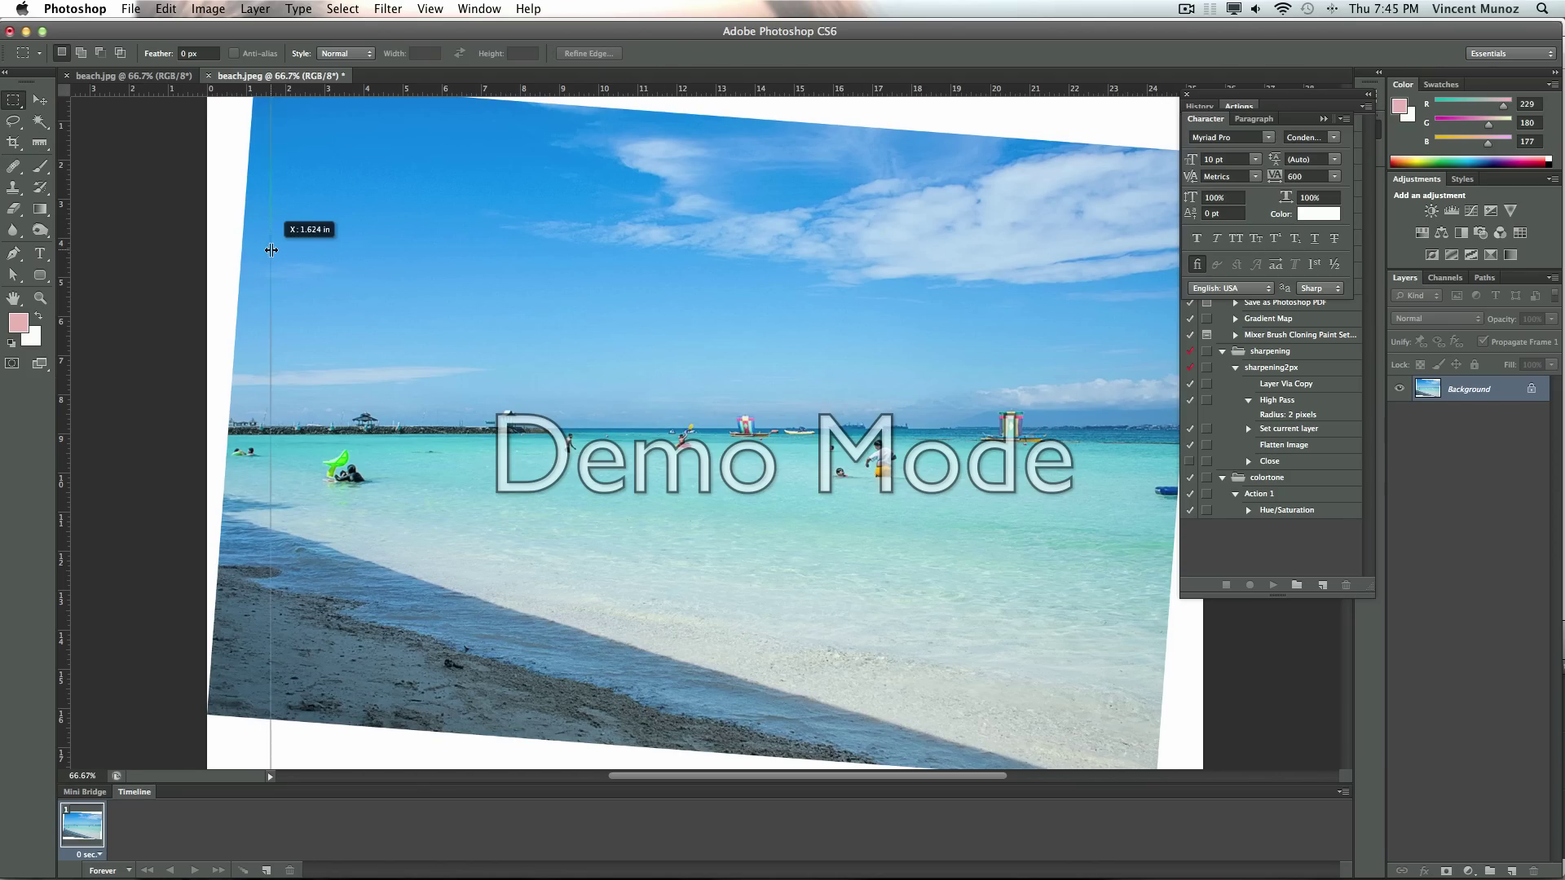
pyautogui.moveTo(377, 88); pyautogui.dragTo(414, 155)
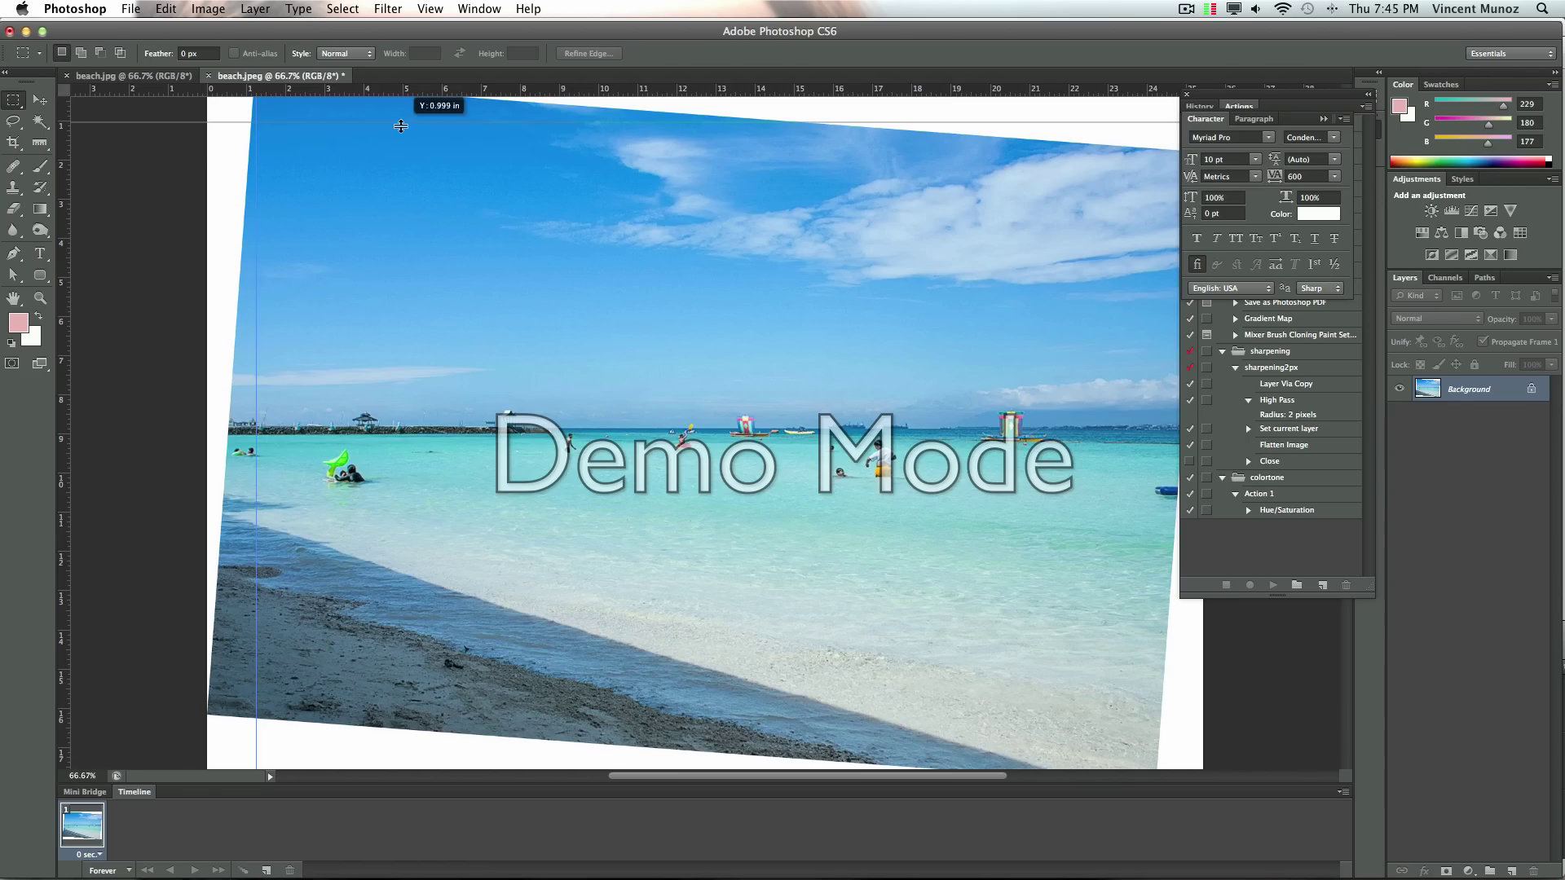
pyautogui.moveTo(257, 157)
pyautogui.mouseDown()
pyautogui.moveTo(1087, 705)
pyautogui.moveTo(1140, 709)
pyautogui.mouseUp()
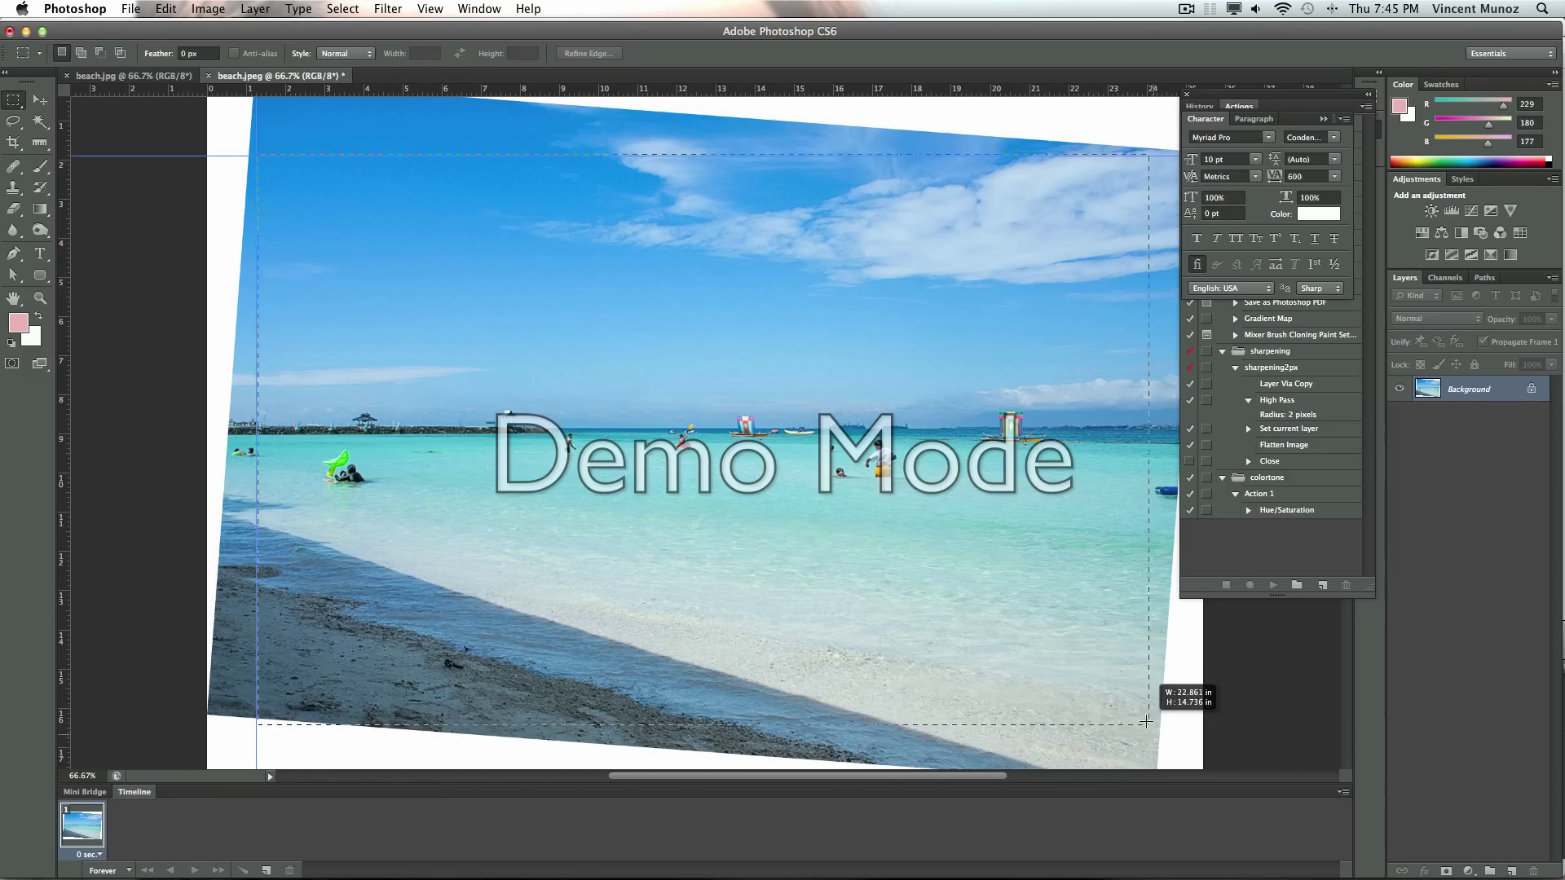
# Step: Crop the image to the selection, deselect it, and drag the vertical guide off the image
pyautogui.click(209, 9)
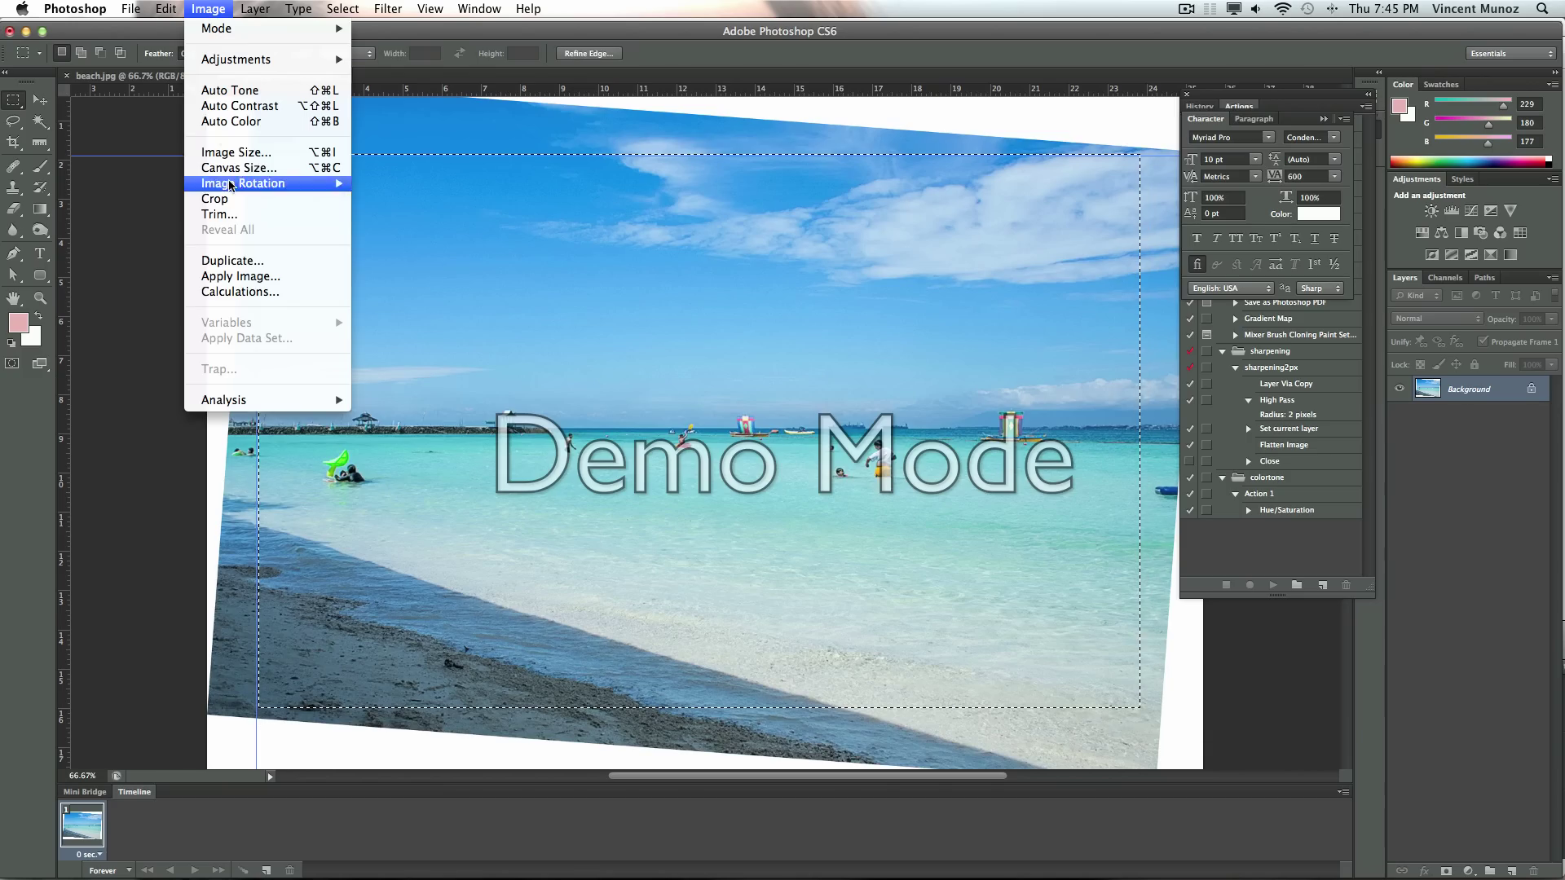
pyautogui.click(217, 198)
pyautogui.press('super+d')
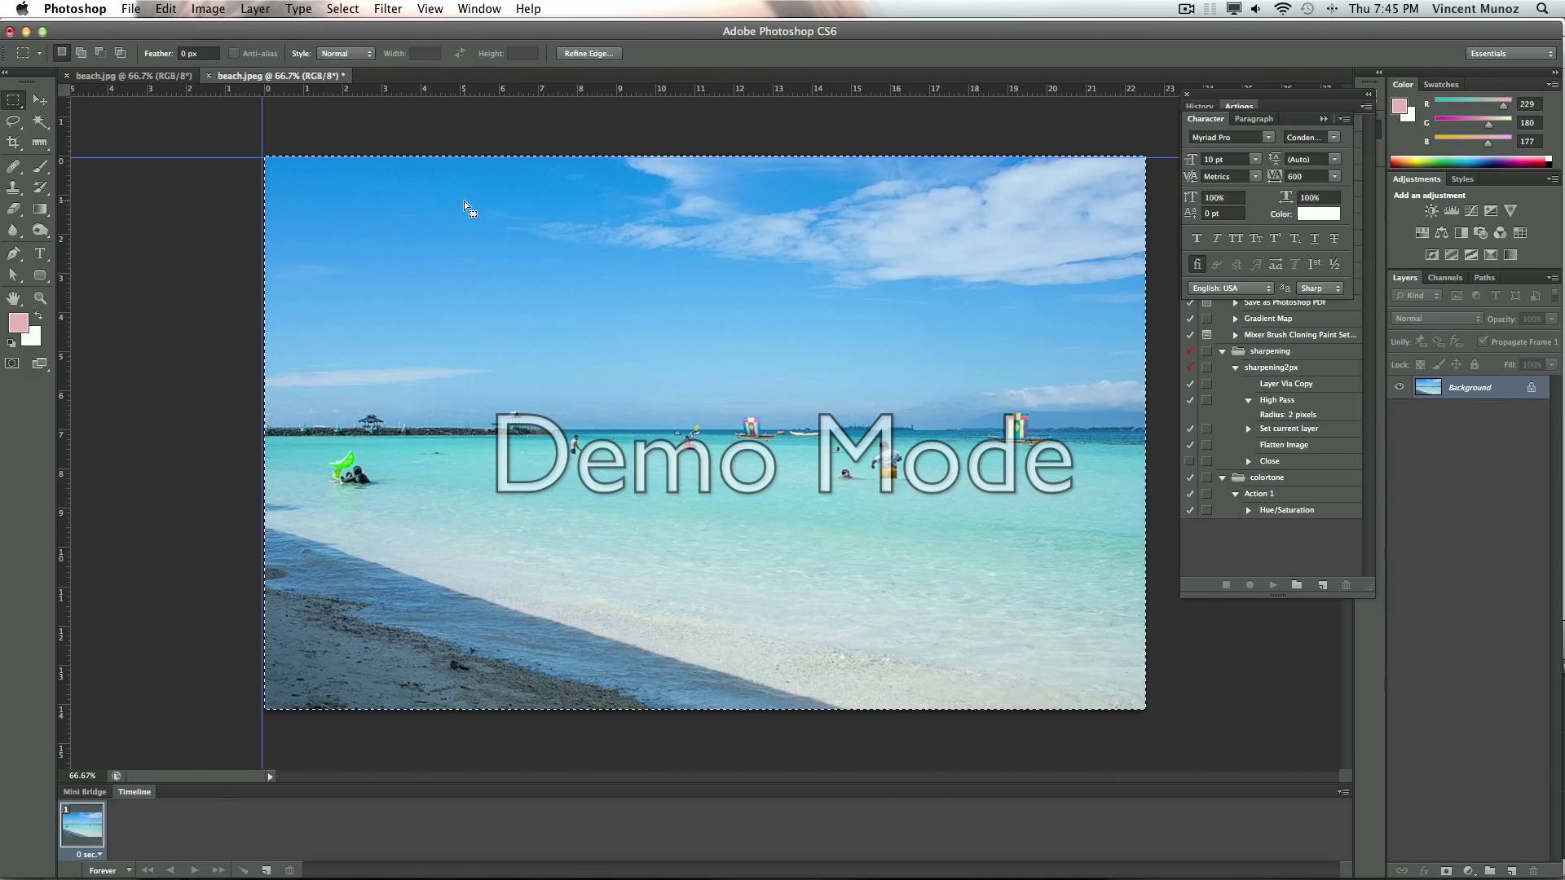
pyautogui.click(46, 103)
pyautogui.moveTo(262, 127); pyautogui.dragTo(49, 128)
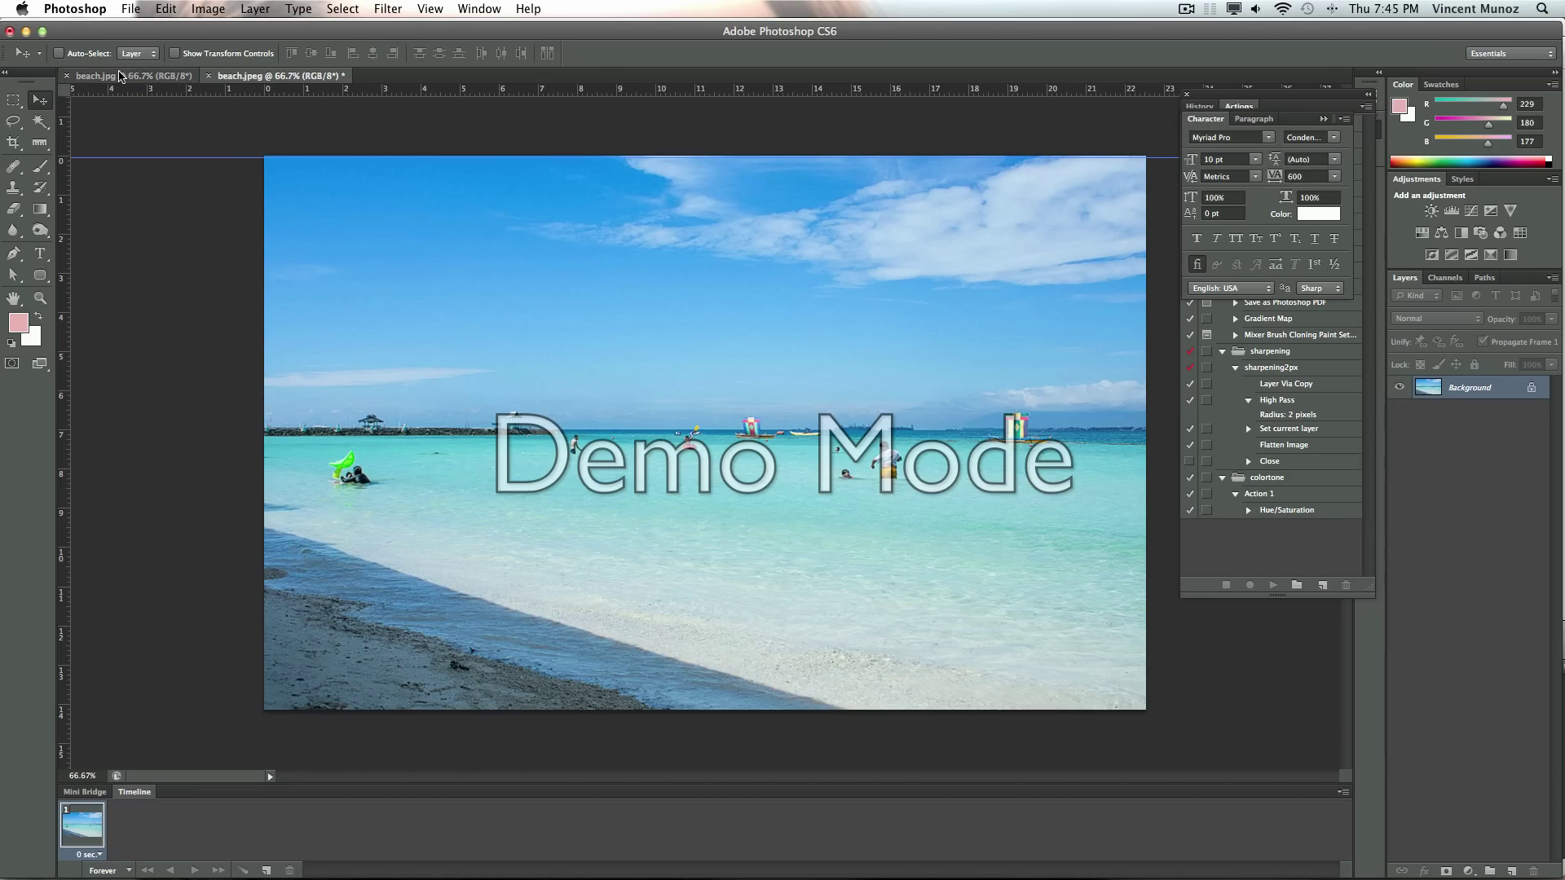